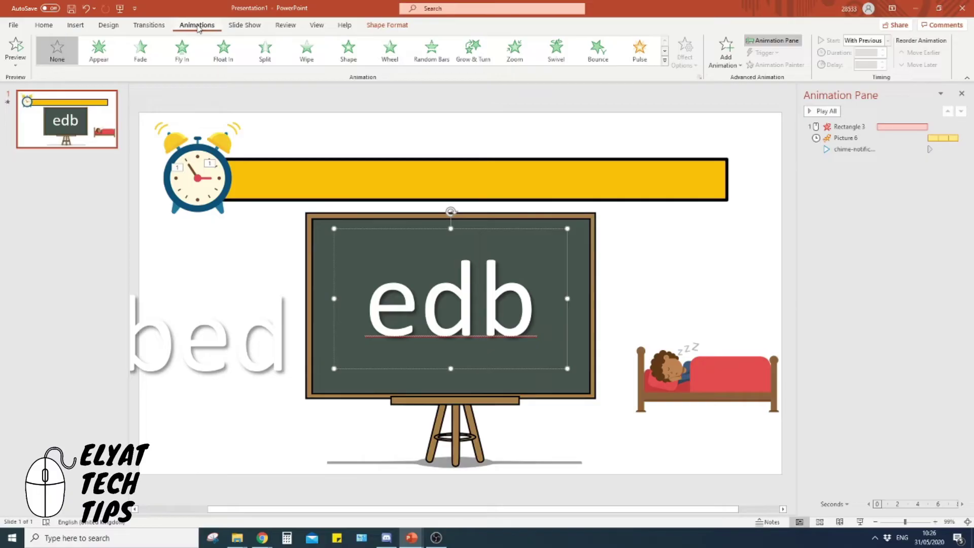
Apply a Fade exit animation to the "edb" text on the chalkboard and set it to start after previous.
left_click(664, 61)
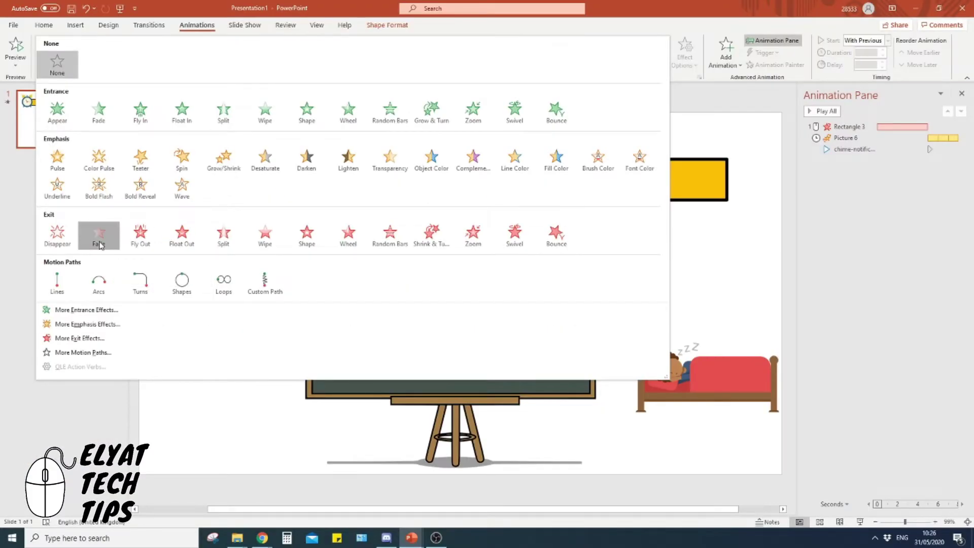
left_click(104, 325)
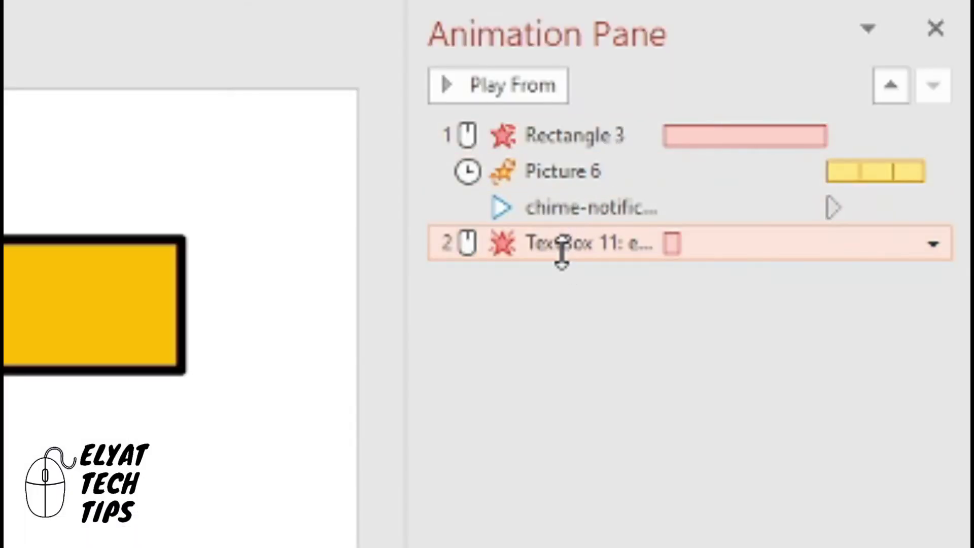
right_click(845, 162)
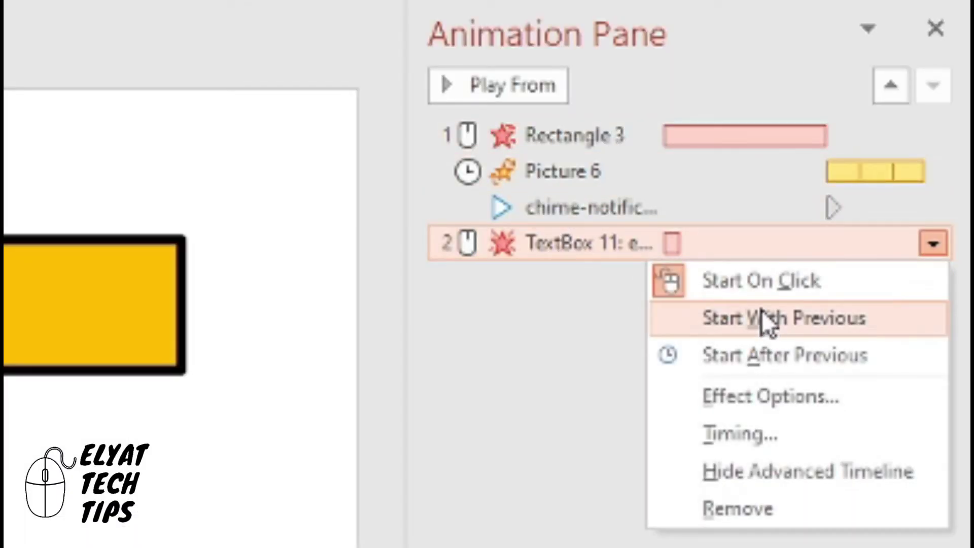
left_click(766, 364)
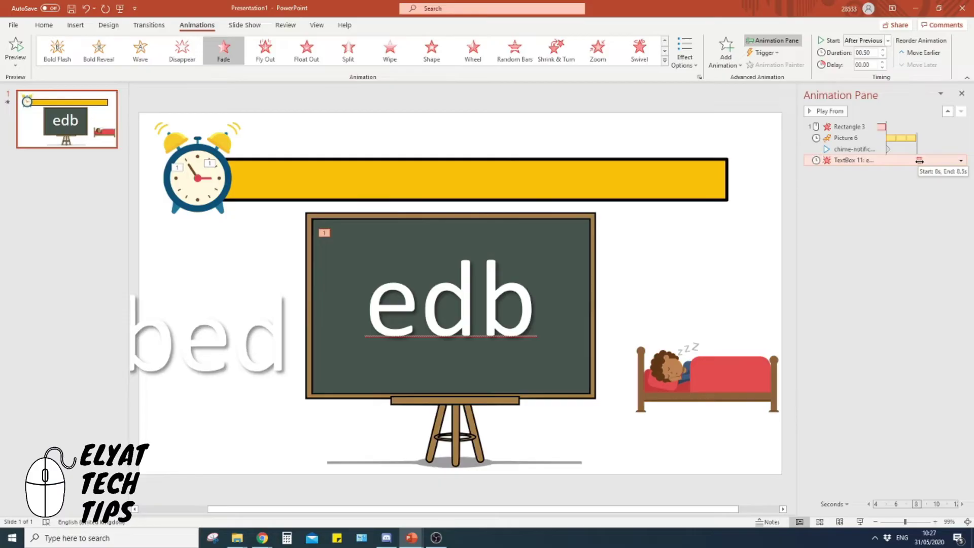
Set the "edb" text's Fade exit delay to 0.5 seconds and preview the animations from the yellow bar's Wipe.
right_click(921, 161)
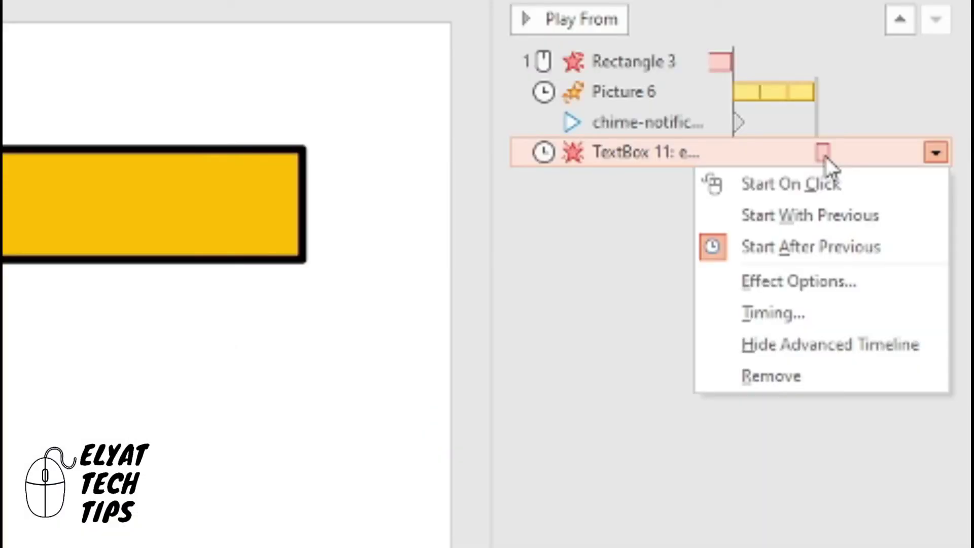
left_click(782, 316)
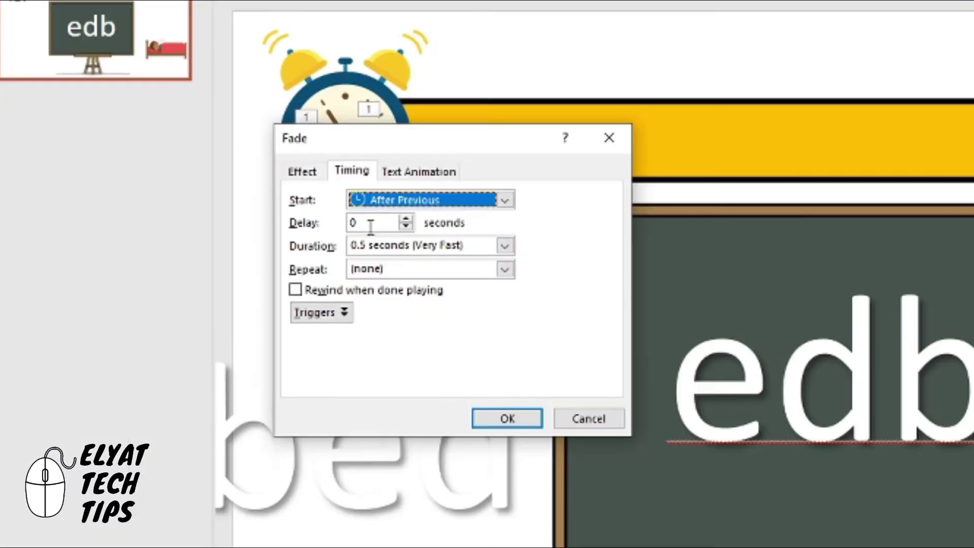
left_click(208, 223)
key("BackSpace")
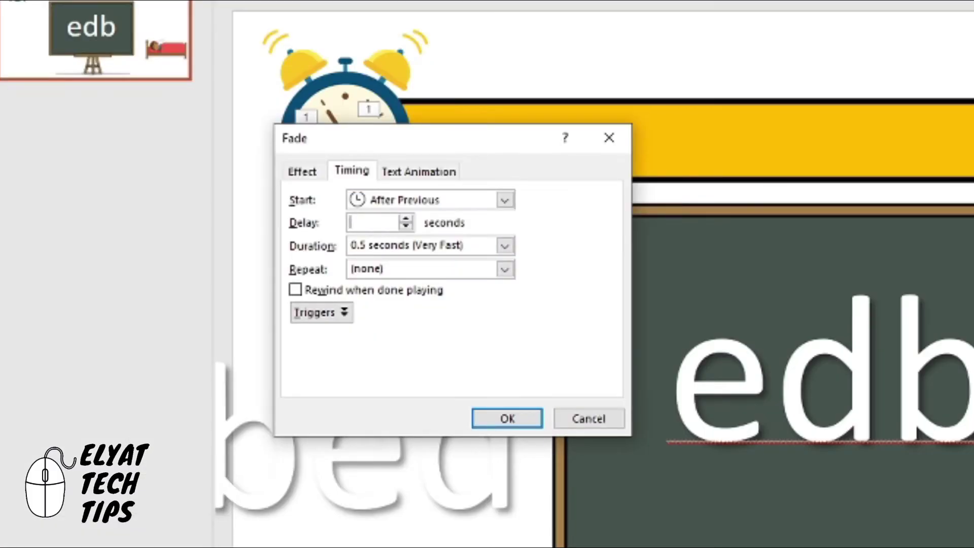
type("0.5")
left_click(513, 420)
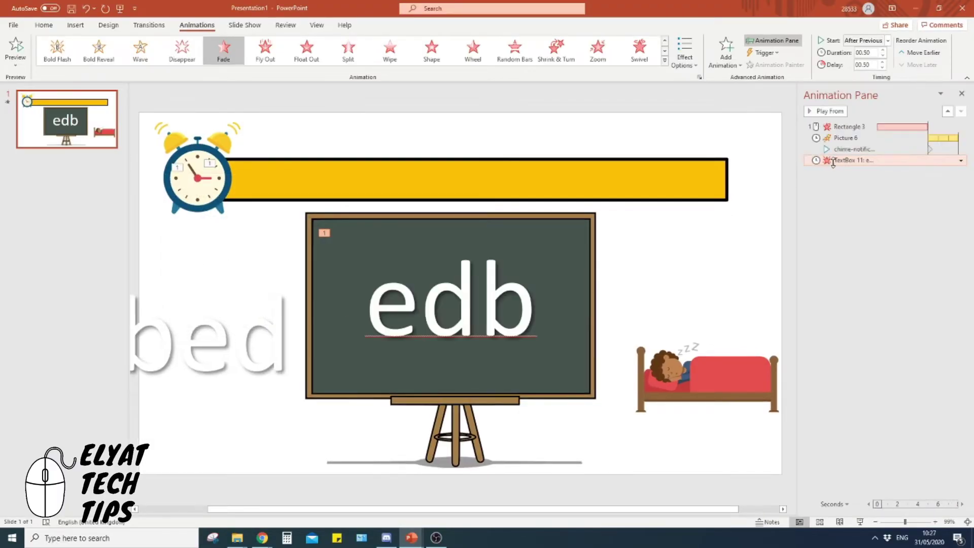
left_click(849, 127)
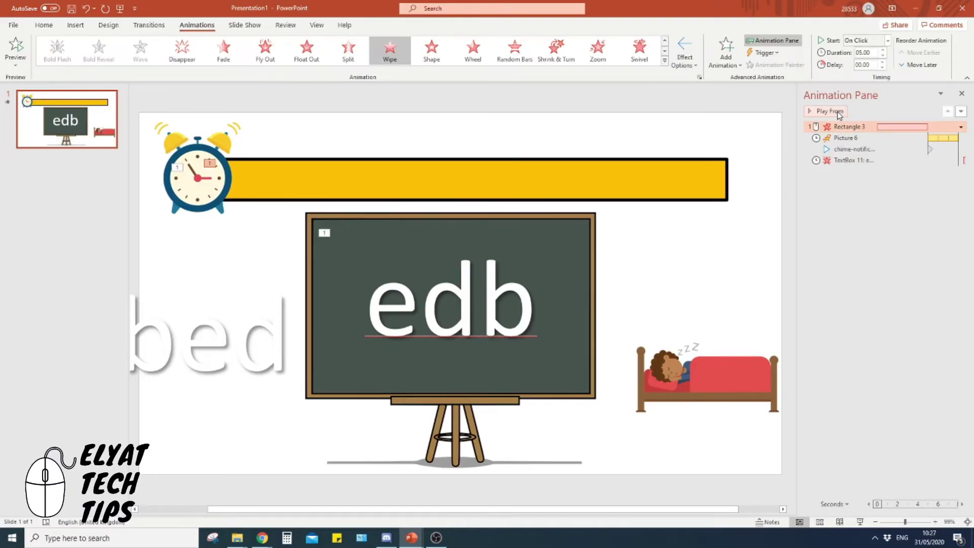
left_click(838, 113)
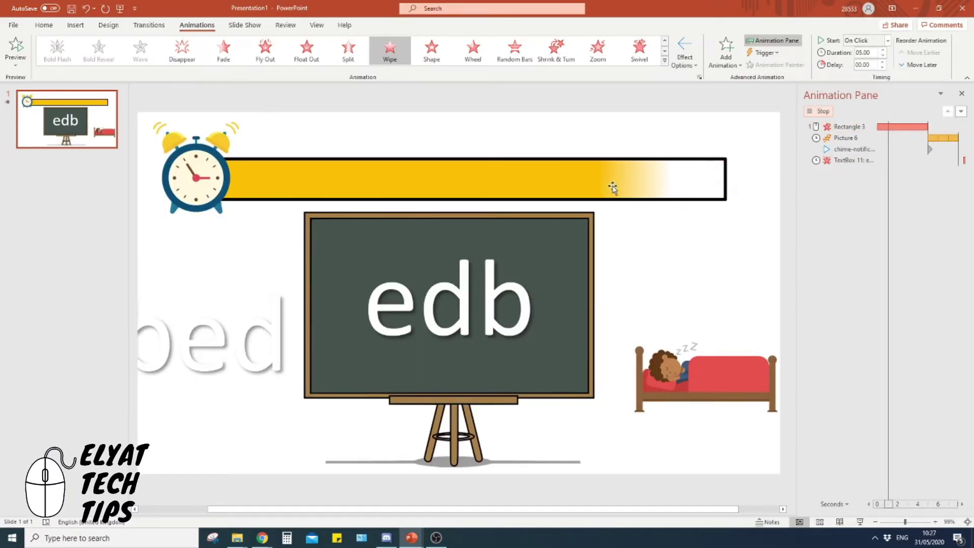
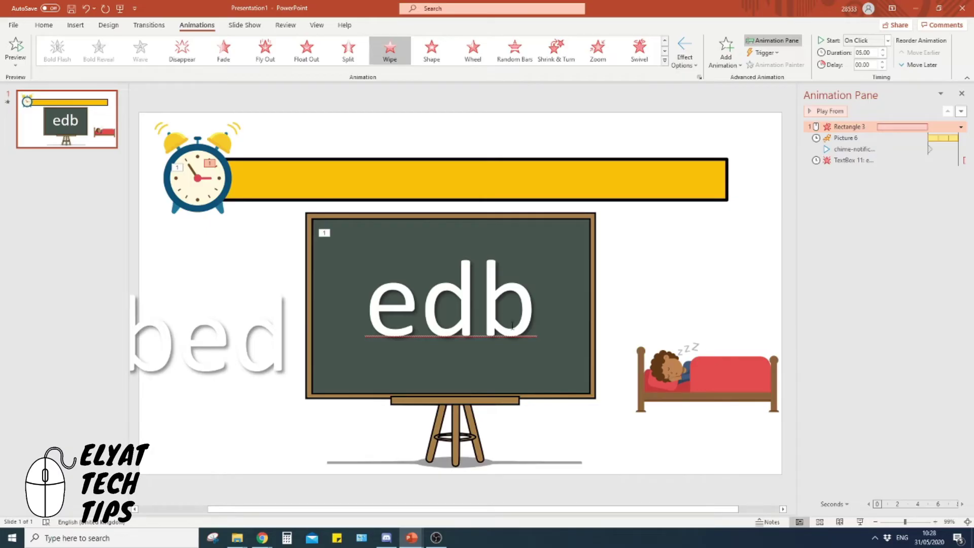
Apply a Fade entrance animation to the "bed" text and set it to start after previous.
left_click(236, 339)
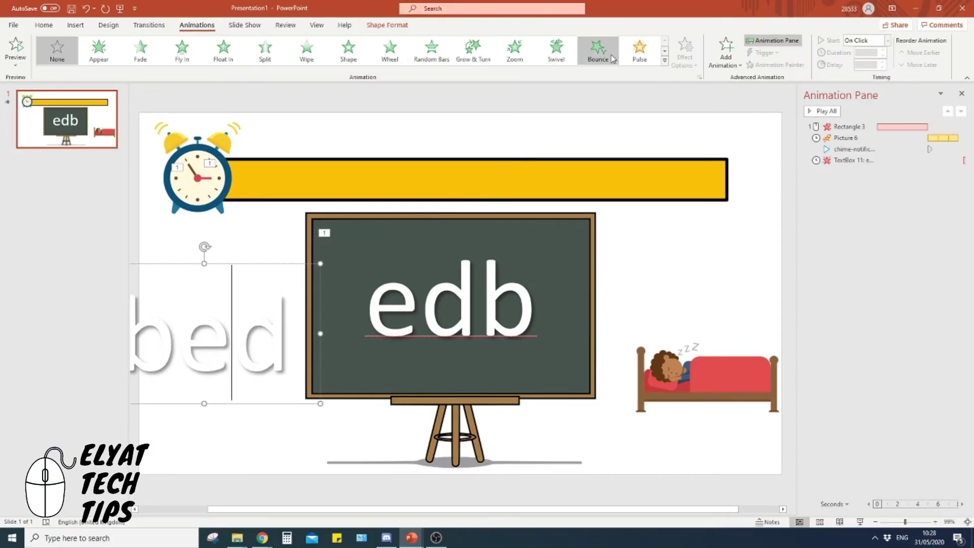
left_click(665, 60)
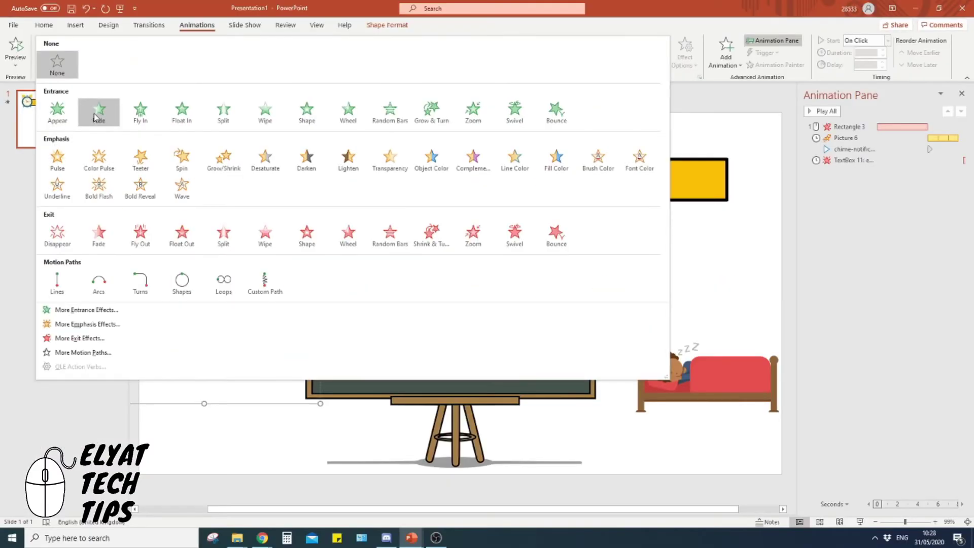
left_click(94, 117)
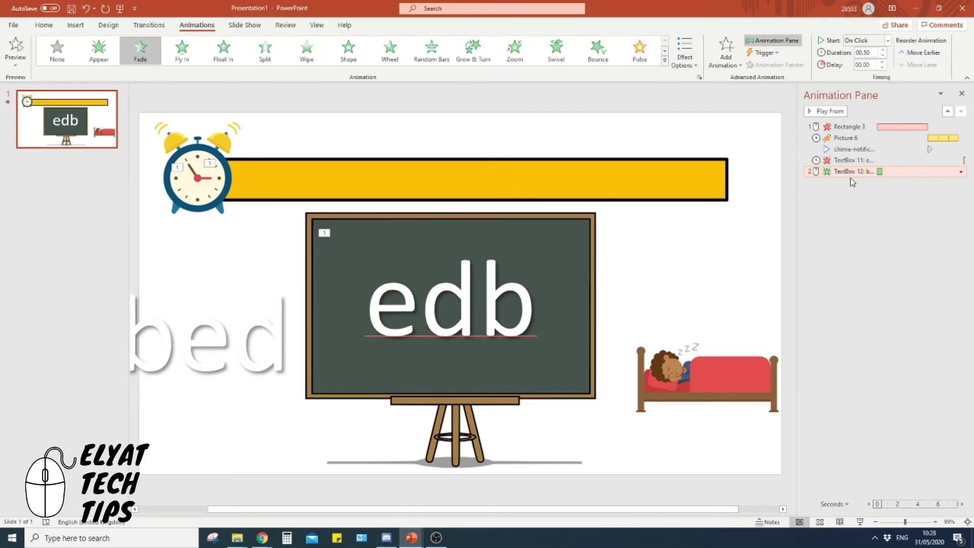
right_click(853, 172)
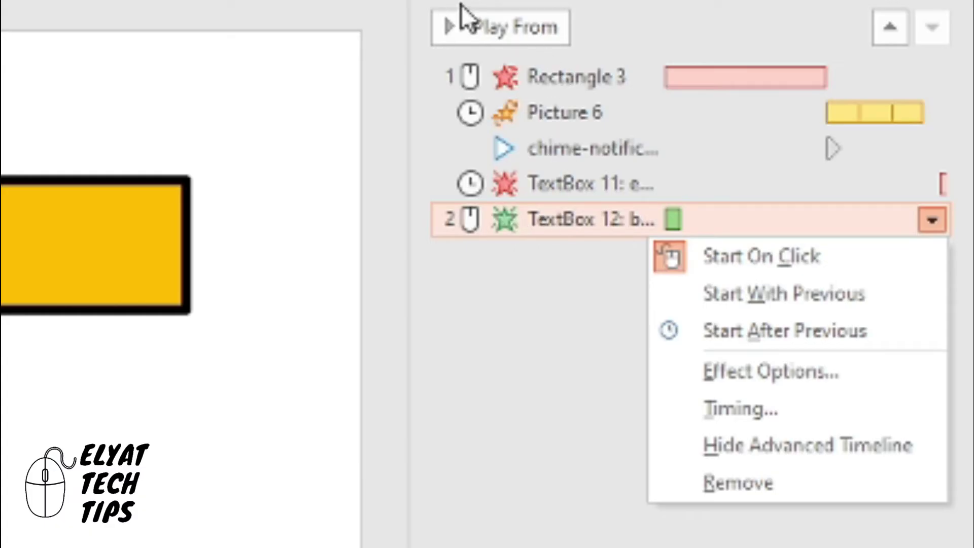
left_click(814, 327)
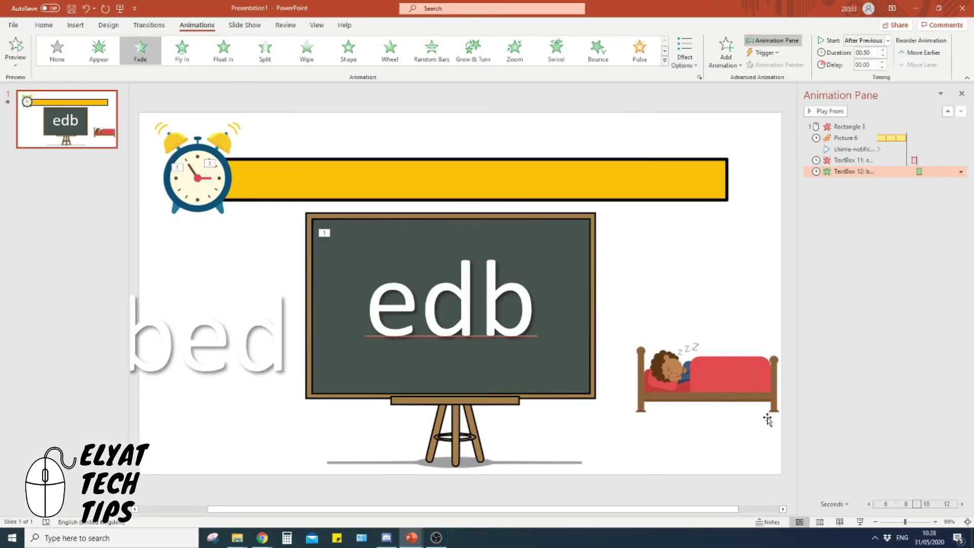
Give the sleeping-in-bed picture a Fade entrance that starts with previous, and preview the sequence from the yellow bar's animation.
left_click(711, 387)
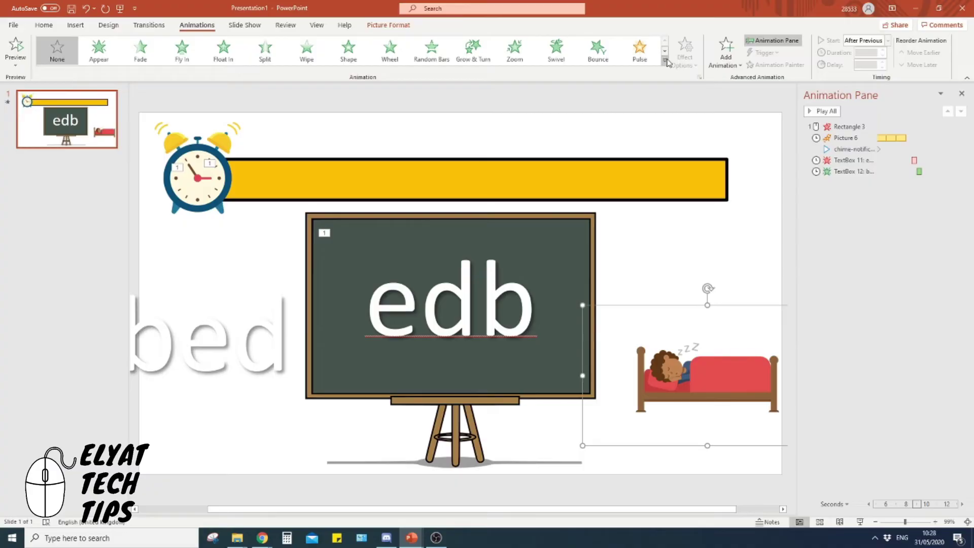
left_click(140, 59)
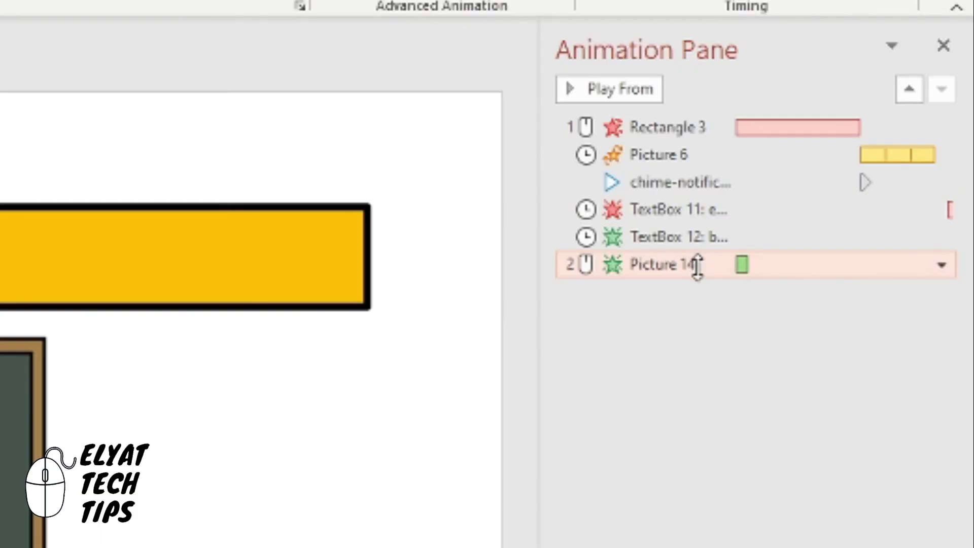
right_click(863, 183)
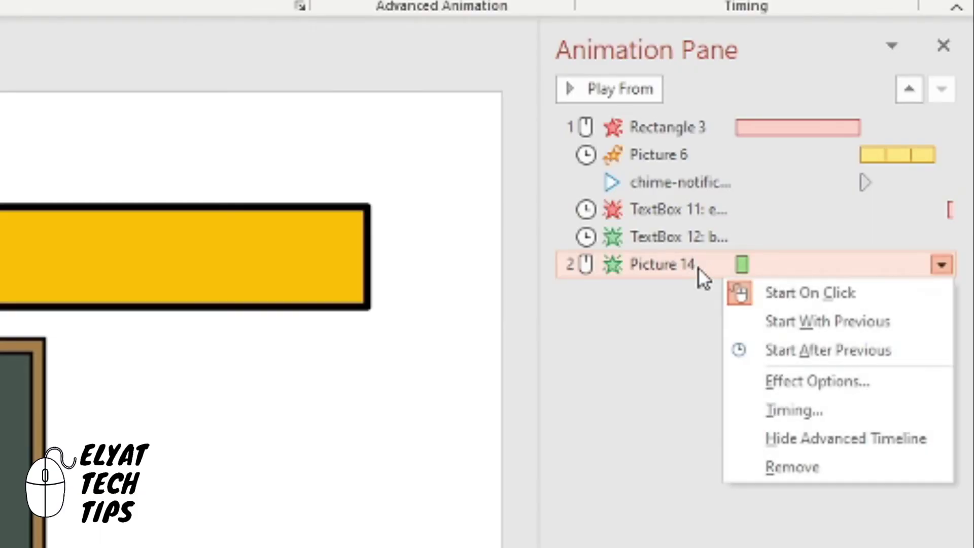
left_click(777, 321)
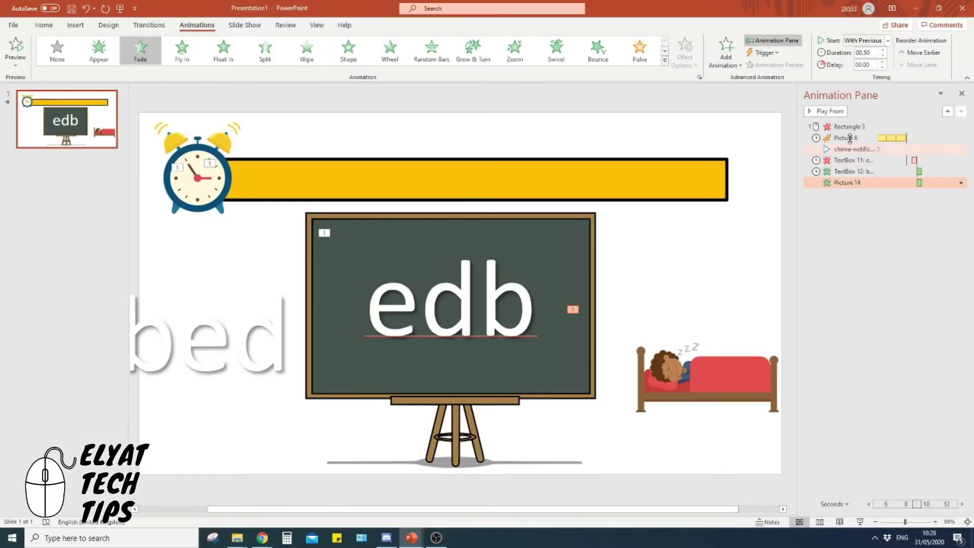
left_click(846, 126)
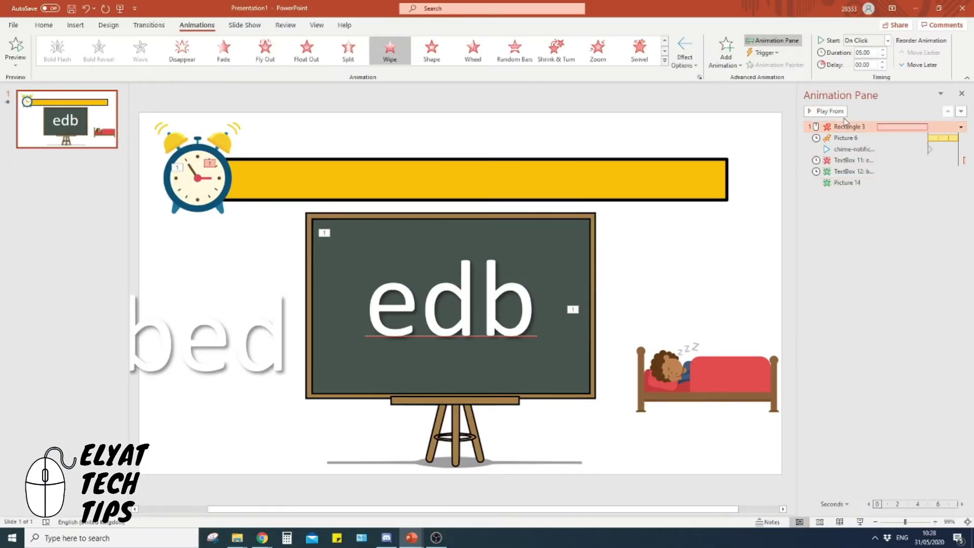
left_click(821, 112)
Move the "bed" text over "edb" and the bed picture below it on the chalkboard, and test the slide in the slide show.
left_click(255, 345)
left_click_drag(320, 370, 566, 333)
left_click_drag(721, 381, 466, 362)
left_click(750, 355)
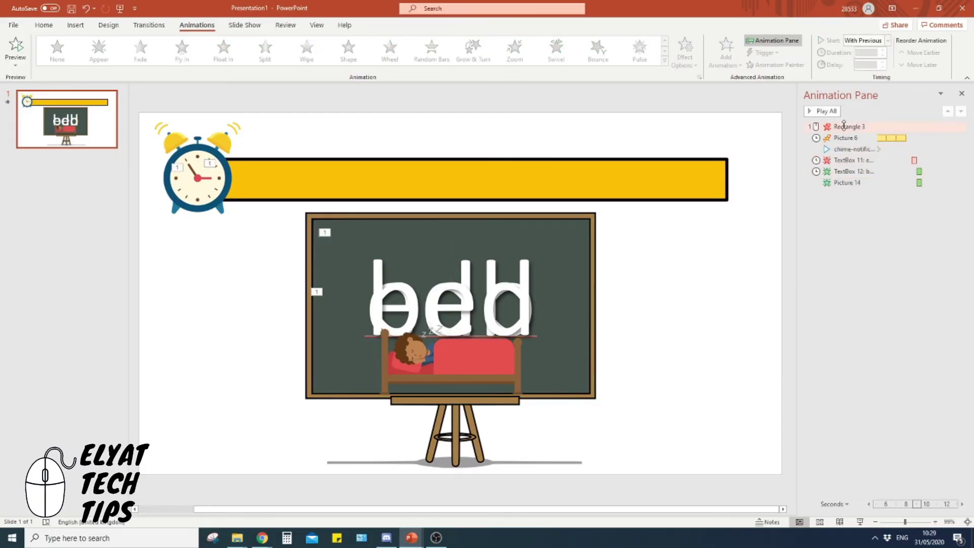
left_click(863, 524)
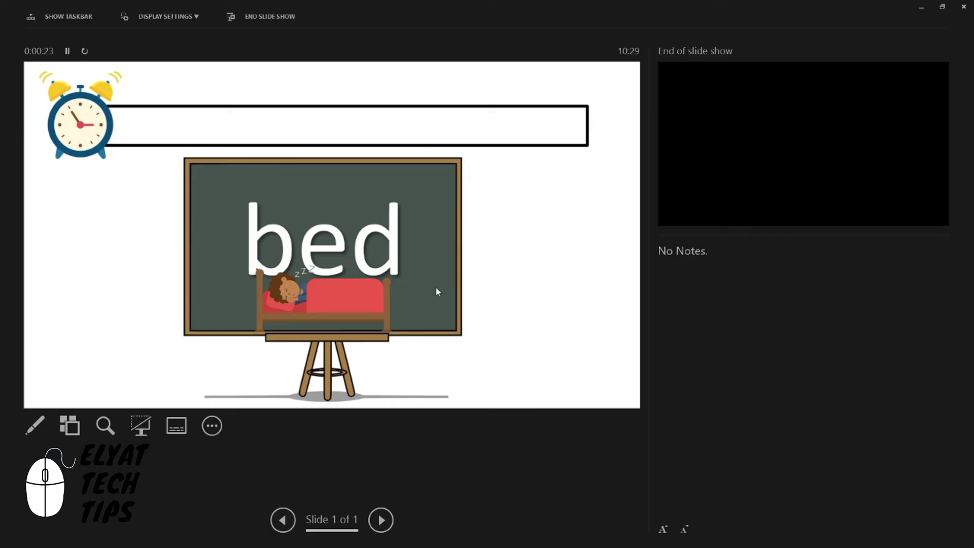
key("Escape")
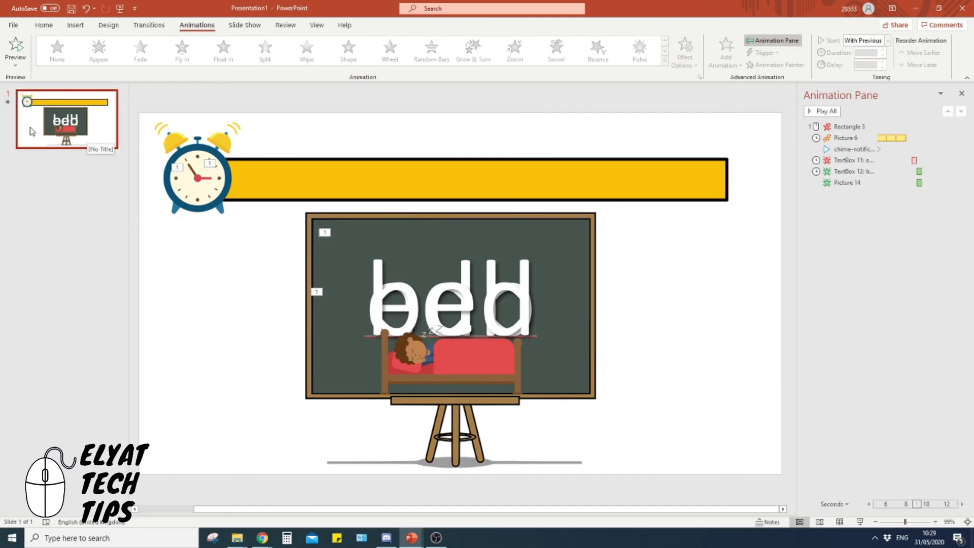
Duplicate slide 1 and, on the copy, move the bed picture and the "bed" text off the chalkboard to either side.
right_click(96, 138)
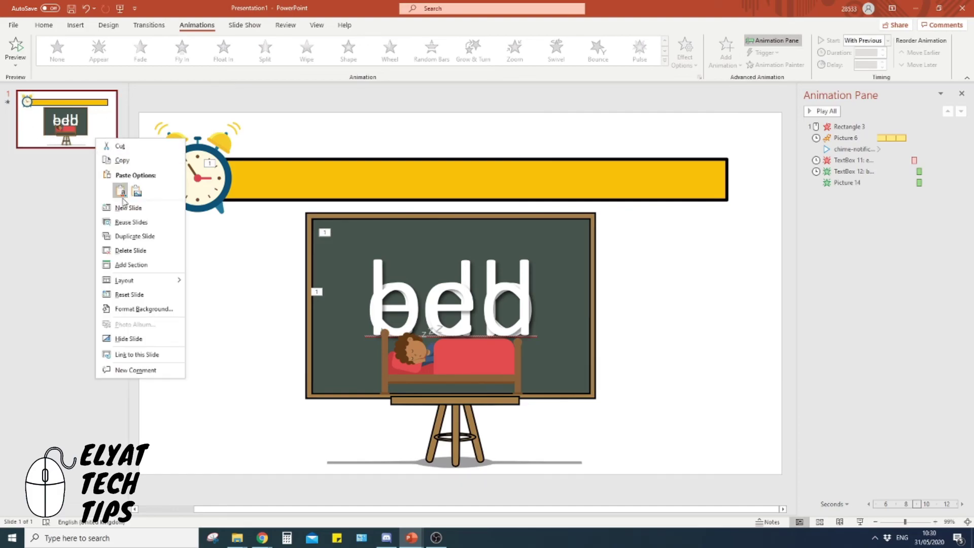
left_click(134, 236)
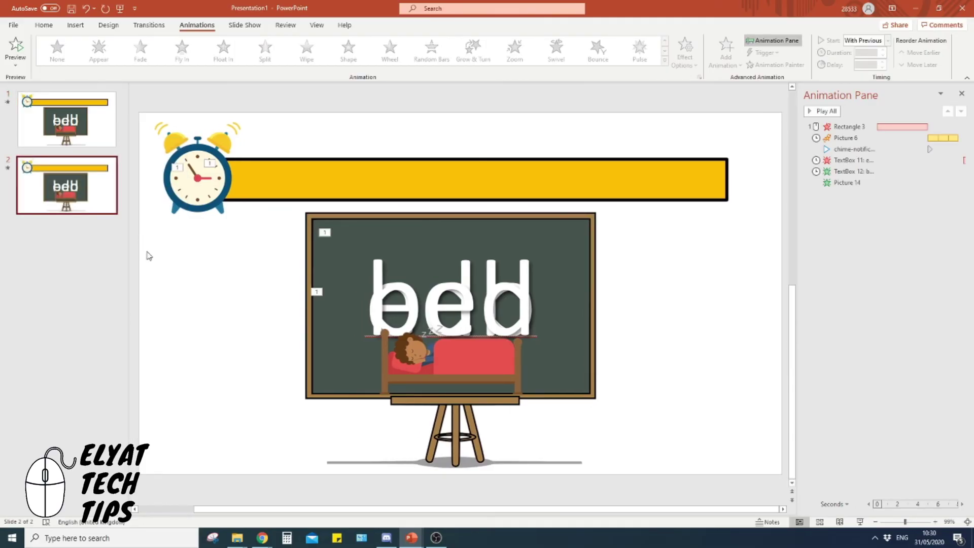
left_click_drag(451, 364, 682, 343)
left_click(508, 362)
left_click_drag(507, 363, 283, 423)
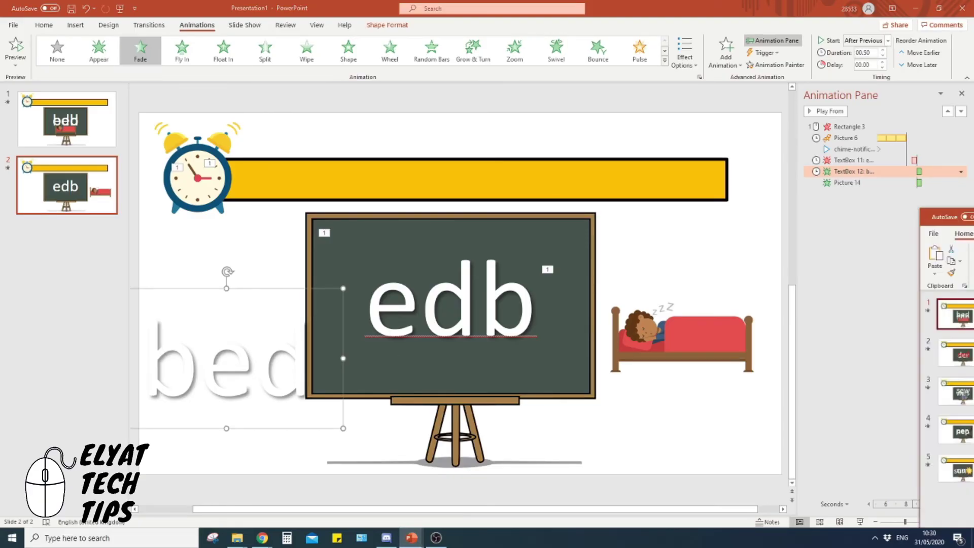
Switch to the Scrambled Word Game #2 presentation and play its slide show from slide 1 through slide 3, ending it there.
key("alt+Tab")
left_click(75, 231)
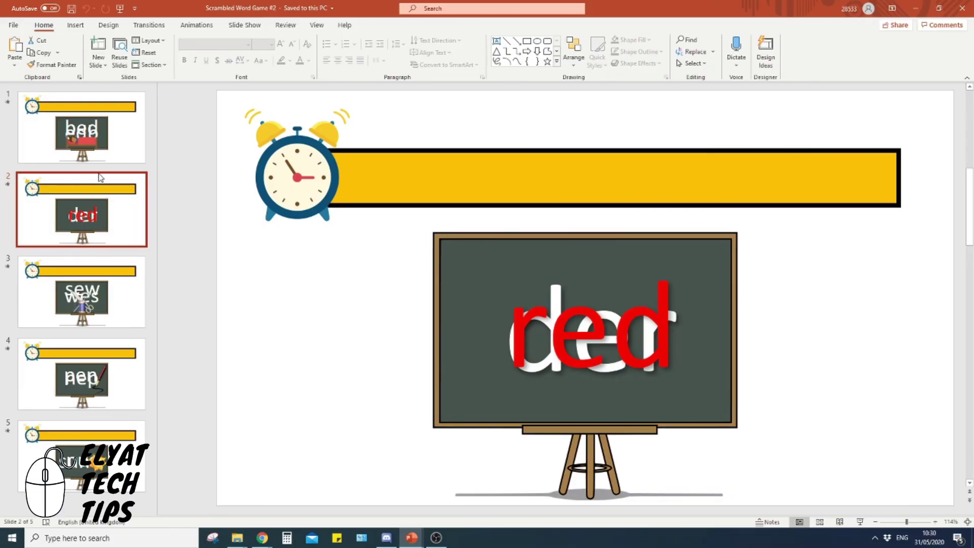
key("Up")
left_click(860, 522)
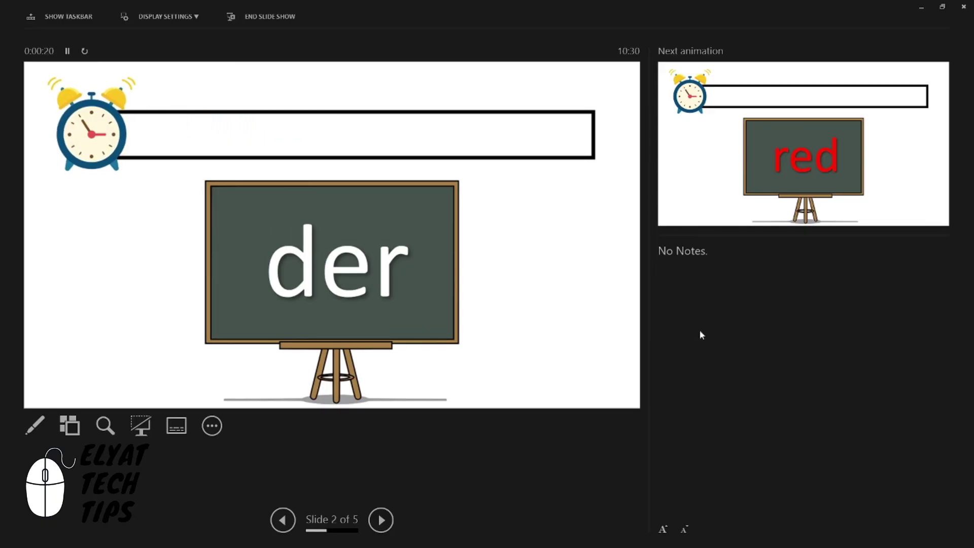
key("Right")
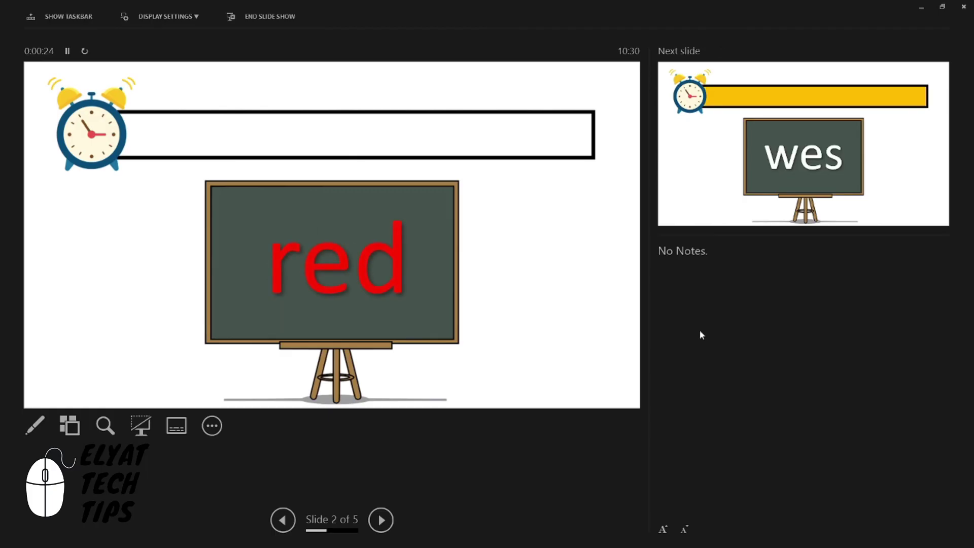
key("Right")
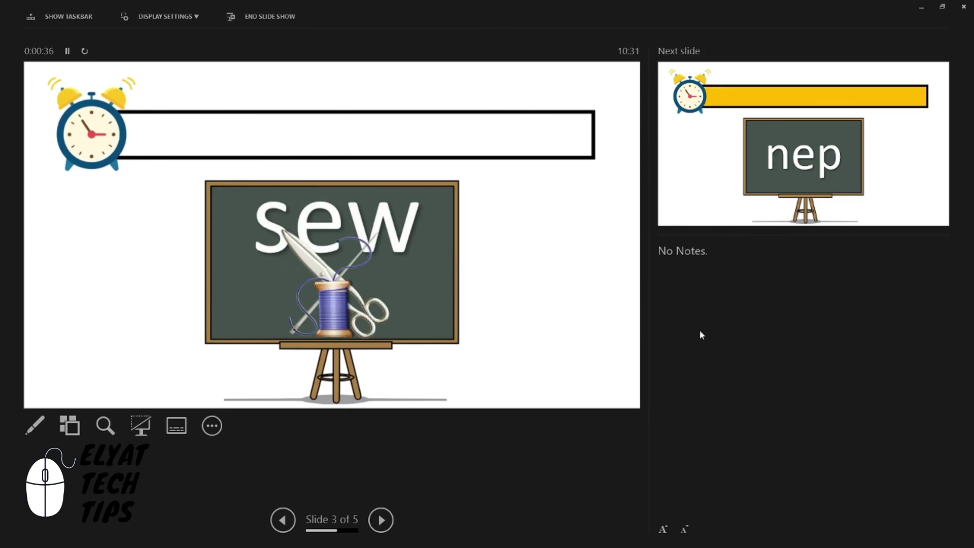
key("Escape")
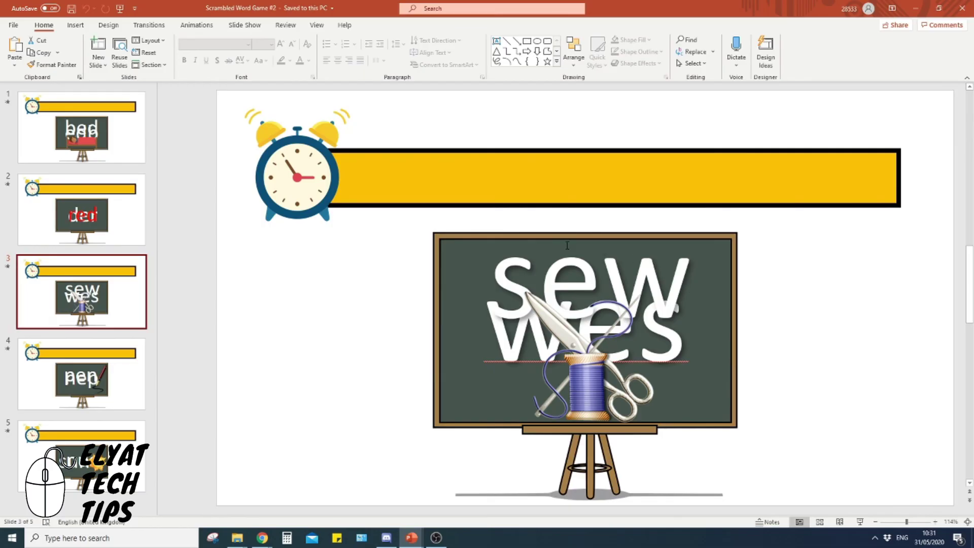